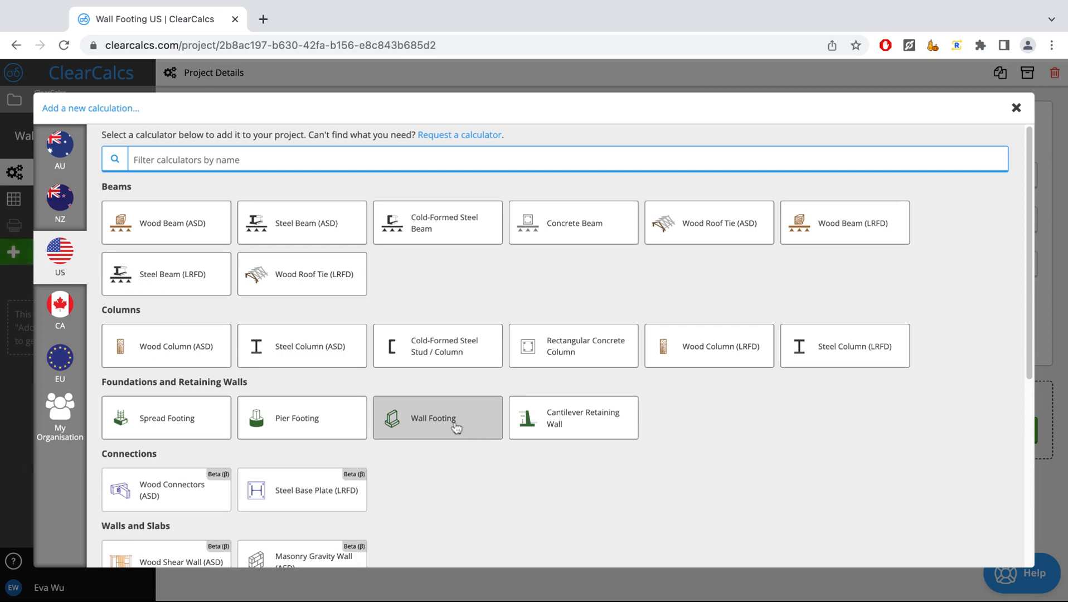
# - Add a US Wall Footing calculation, review its listed assumptions and collapse the sheet details
pyautogui.click(457, 427)
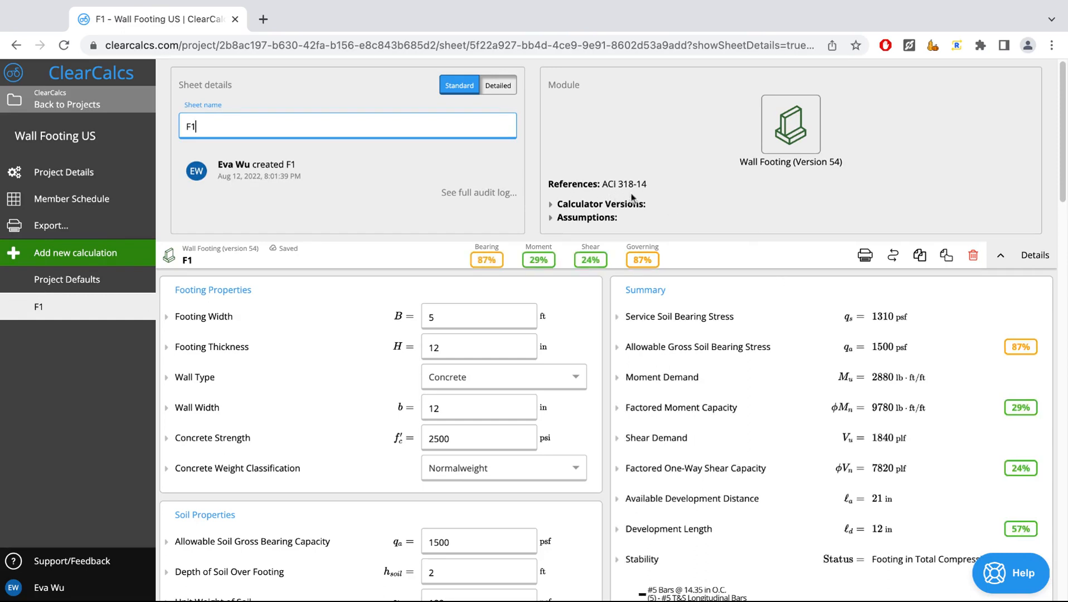
pyautogui.click(566, 220)
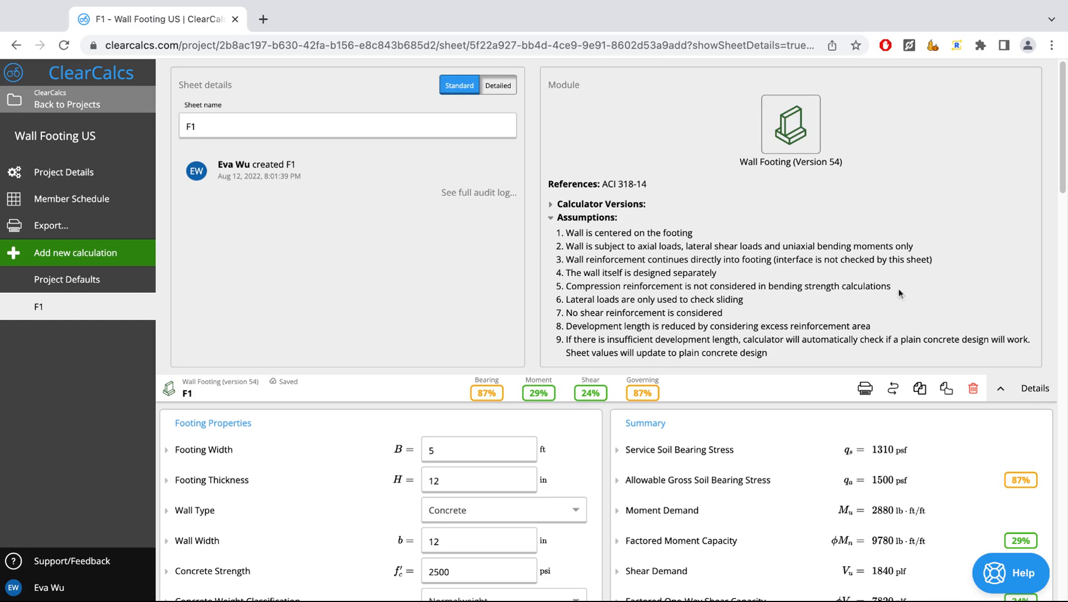
pyautogui.click(1000, 388)
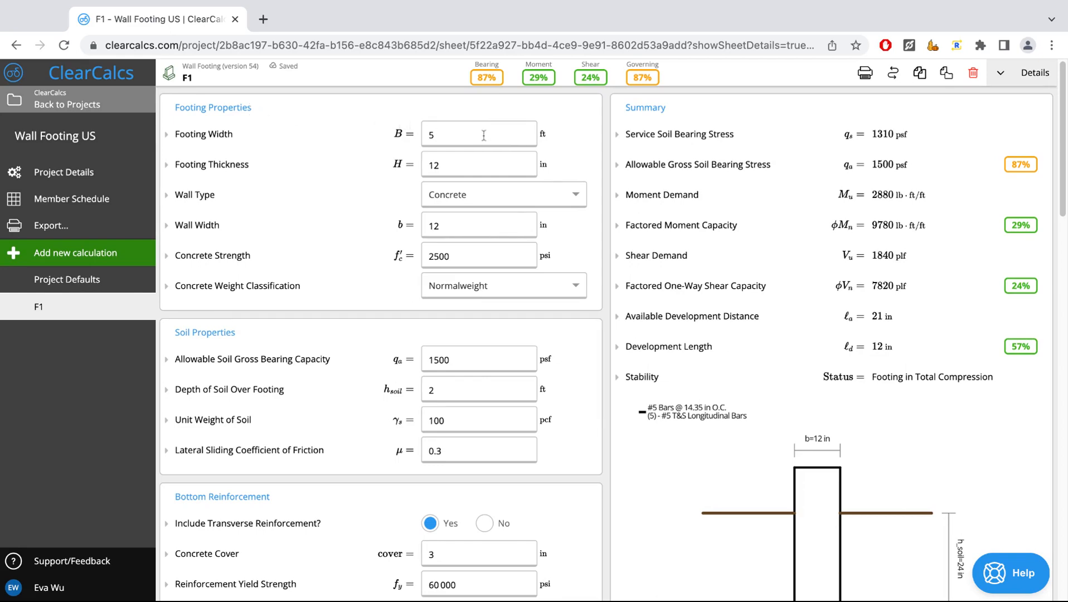
# - Review the Footing Properties and Soil Properties inputs, including the allowable soil gross bearing capacity
pyautogui.scroll(-1, 485, 145)
pyautogui.scroll(1, 488, 159)
pyautogui.scroll(-1, 362, 286)
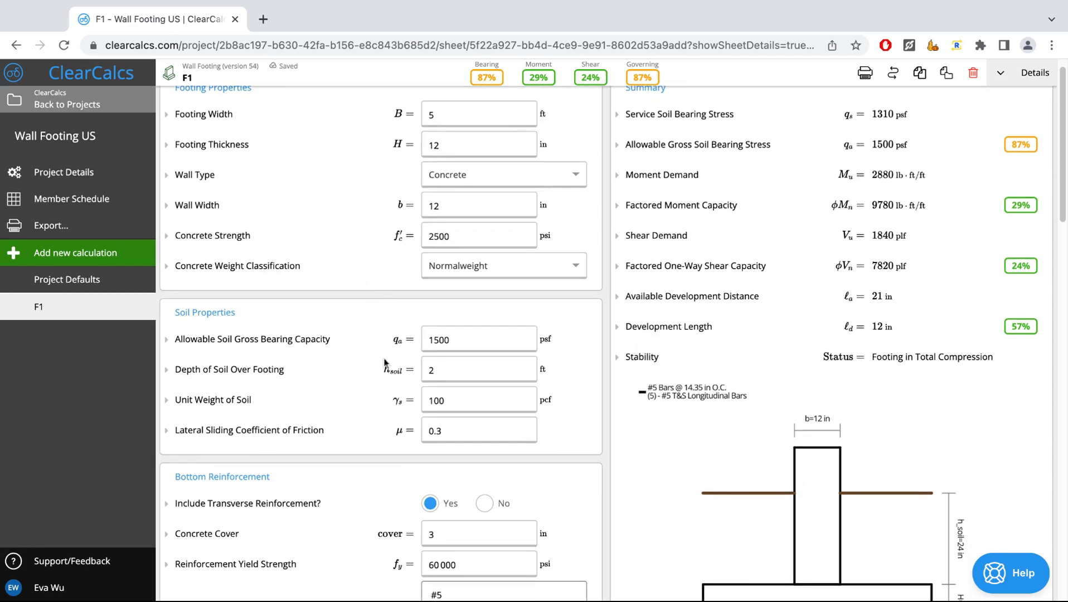
pyautogui.scroll(-1, 385, 363)
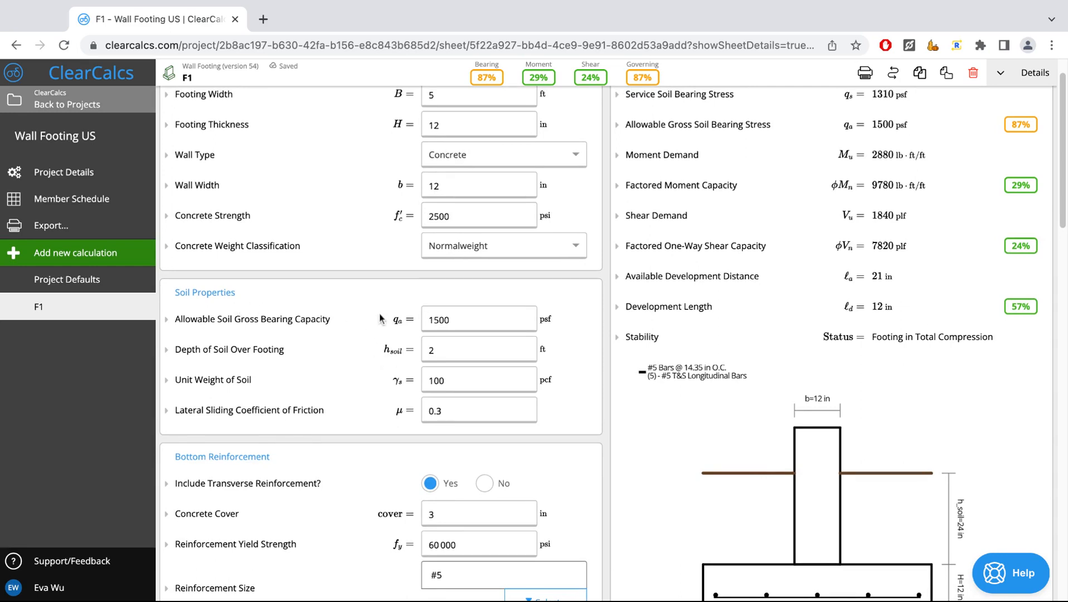
pyautogui.click(464, 322)
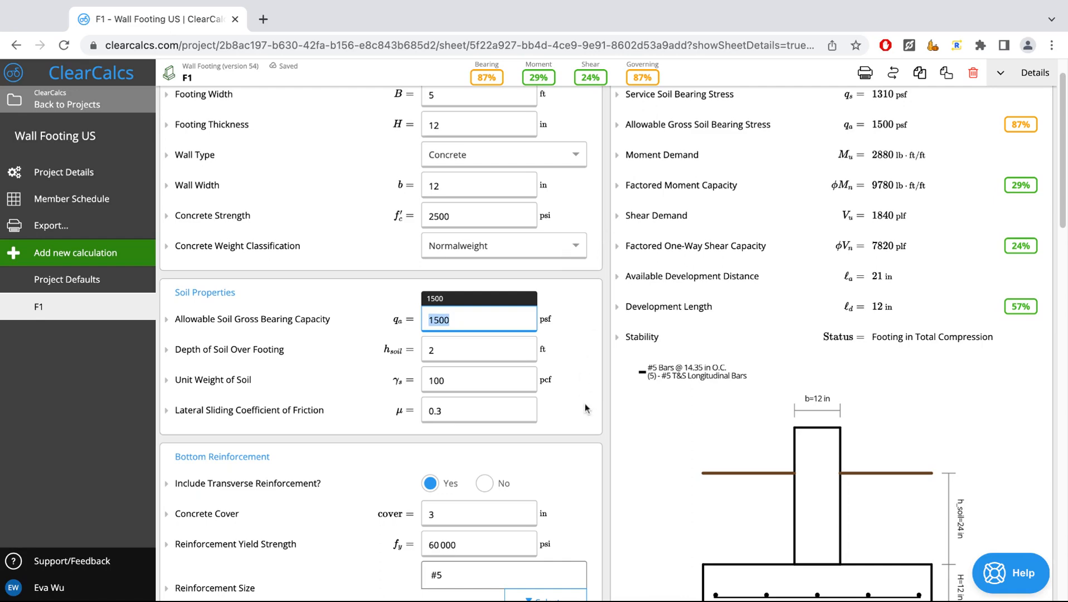
pyautogui.scroll(-1, 585, 409)
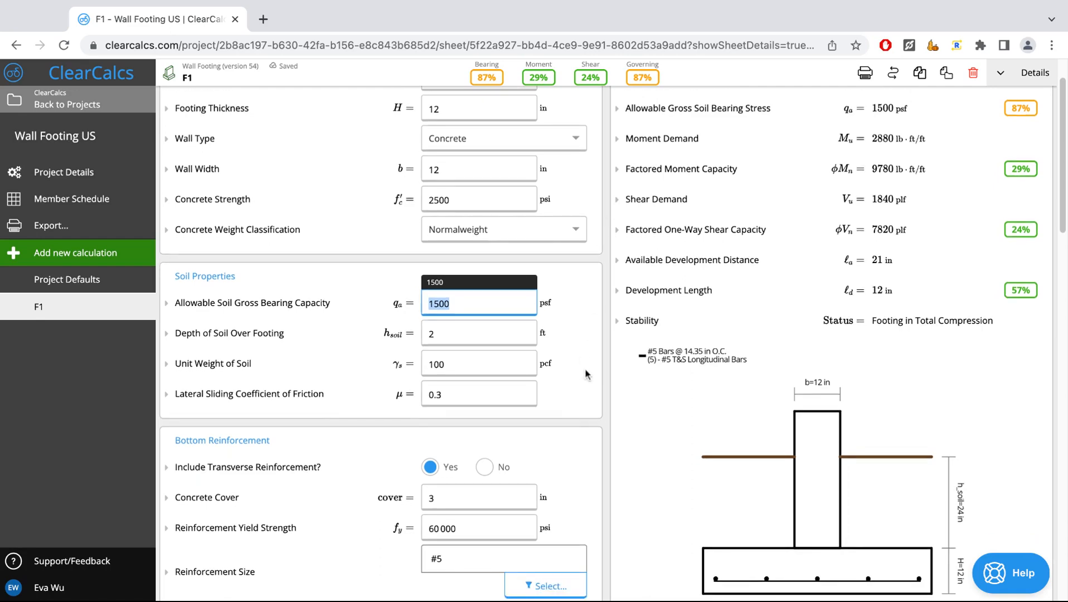
pyautogui.scroll(1, 554, 356)
pyautogui.scroll(-2, 554, 355)
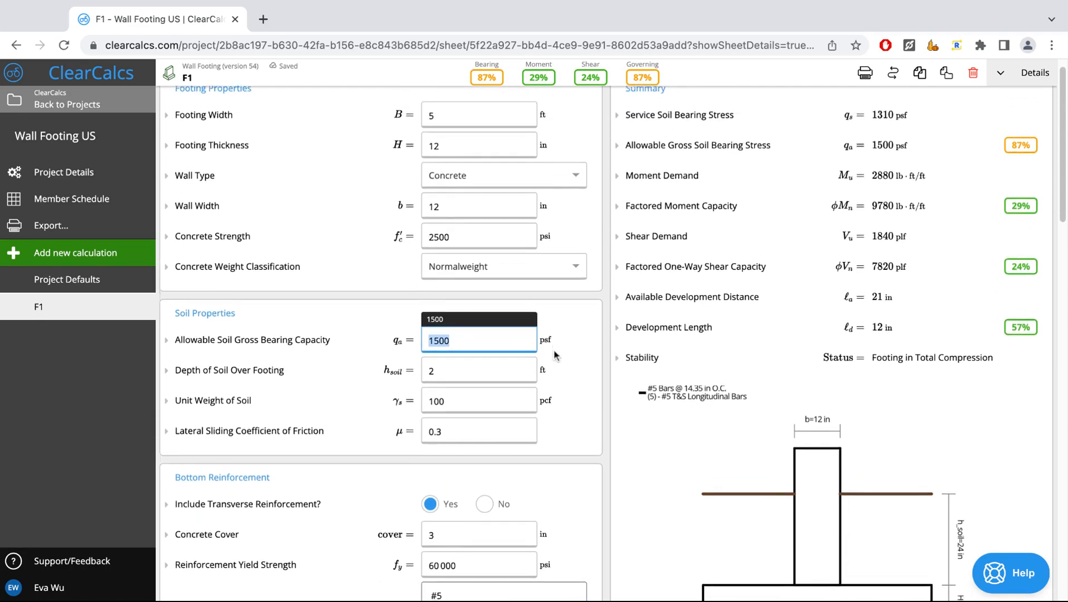
# - Try the footing without transverse bottom reinforcement and include it again
pyautogui.scroll(-2, 370, 388)
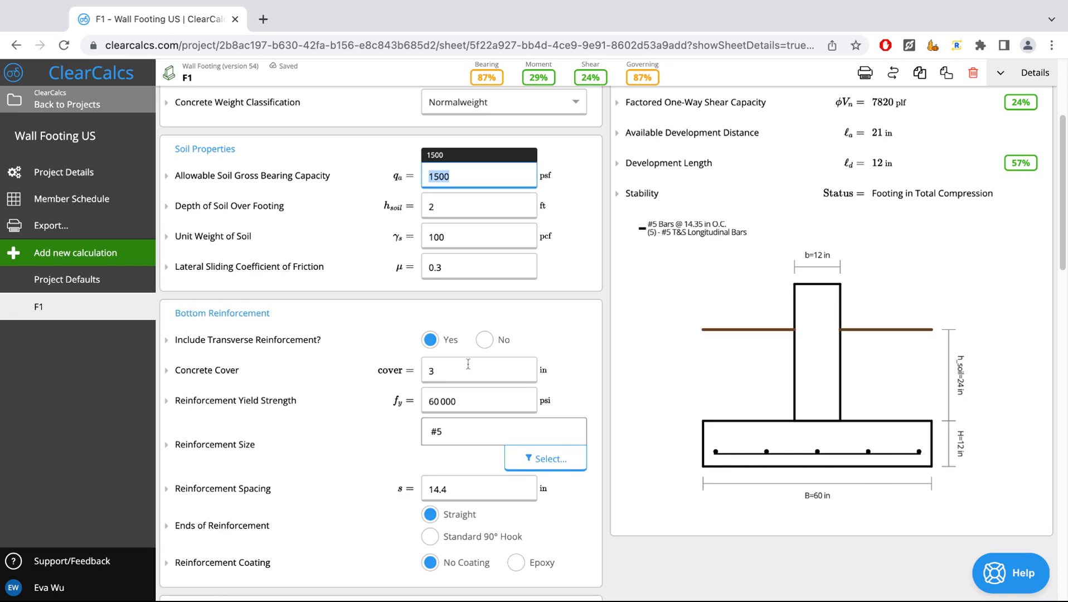
pyautogui.click(498, 343)
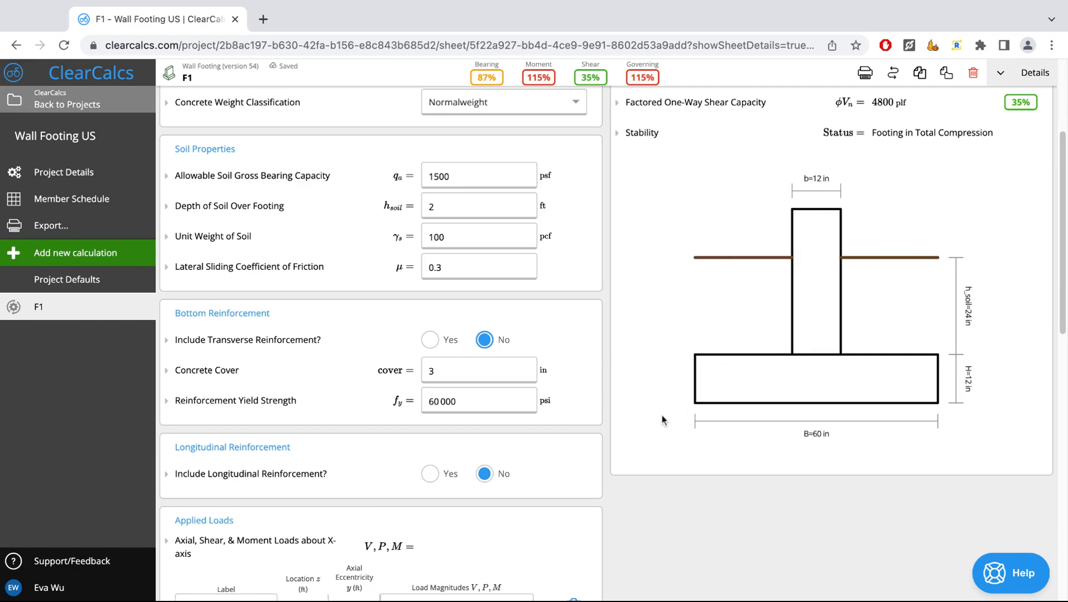
pyautogui.click(432, 343)
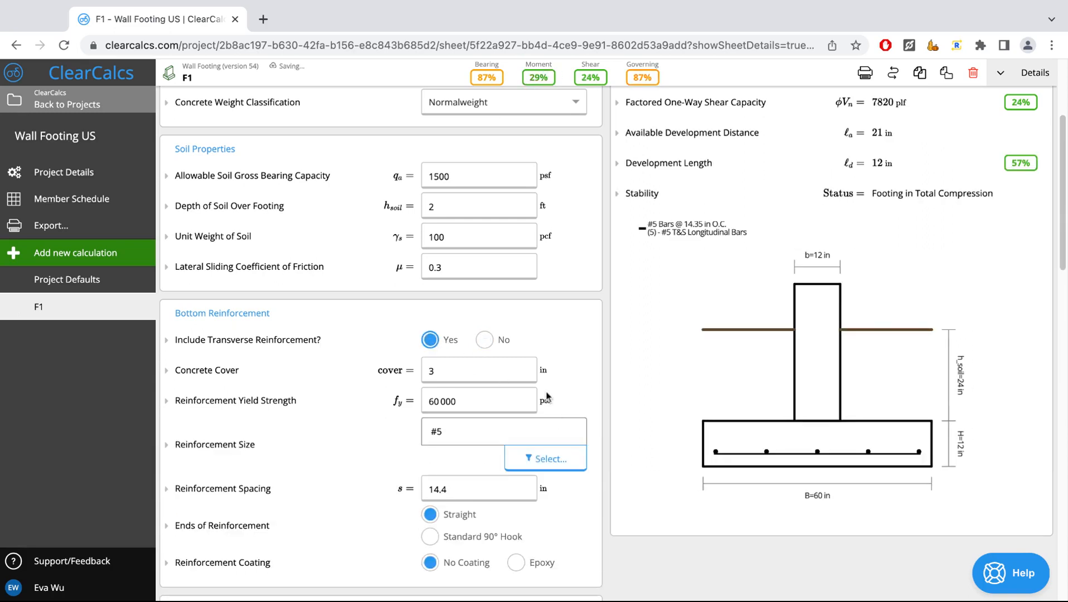
# - Set the ends of the bottom reinforcement to Standard 90° Hook and check the explanation of the Governing result
pyautogui.scroll(-2, 561, 422)
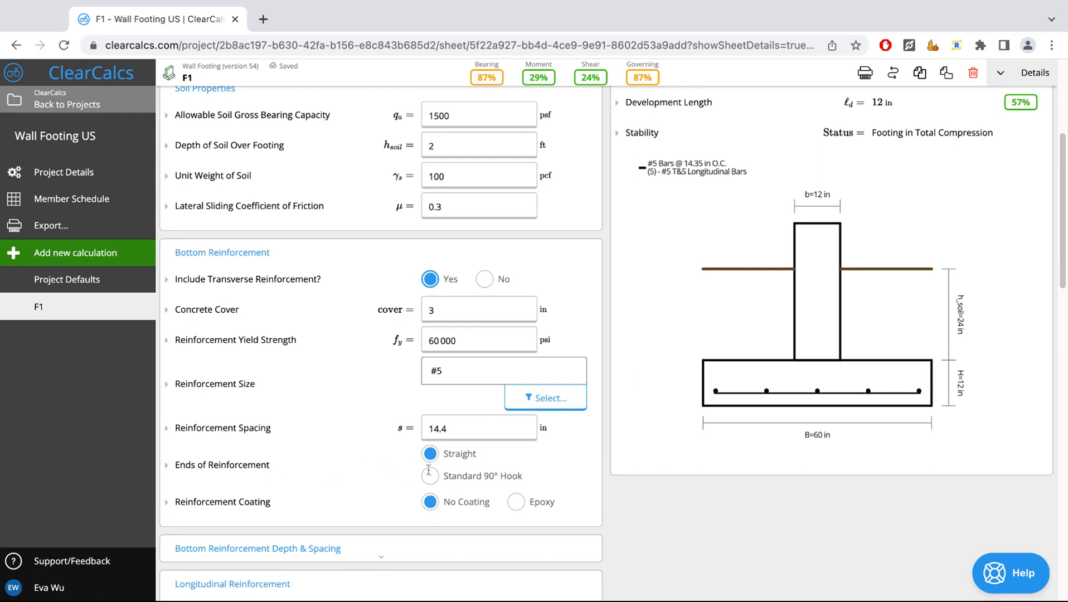
pyautogui.click(506, 482)
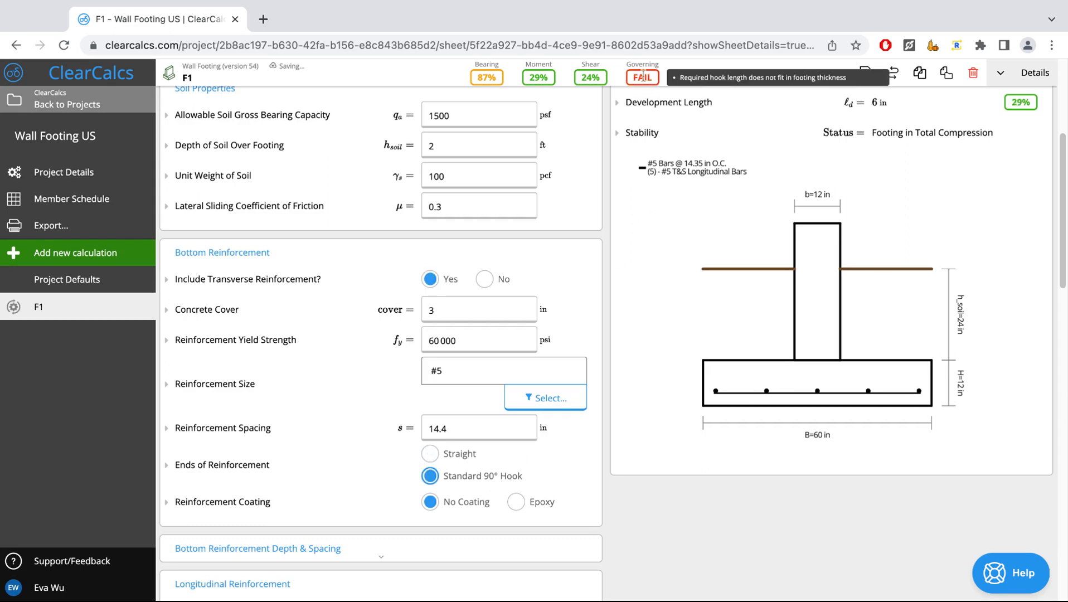
pyautogui.moveTo(648, 78)
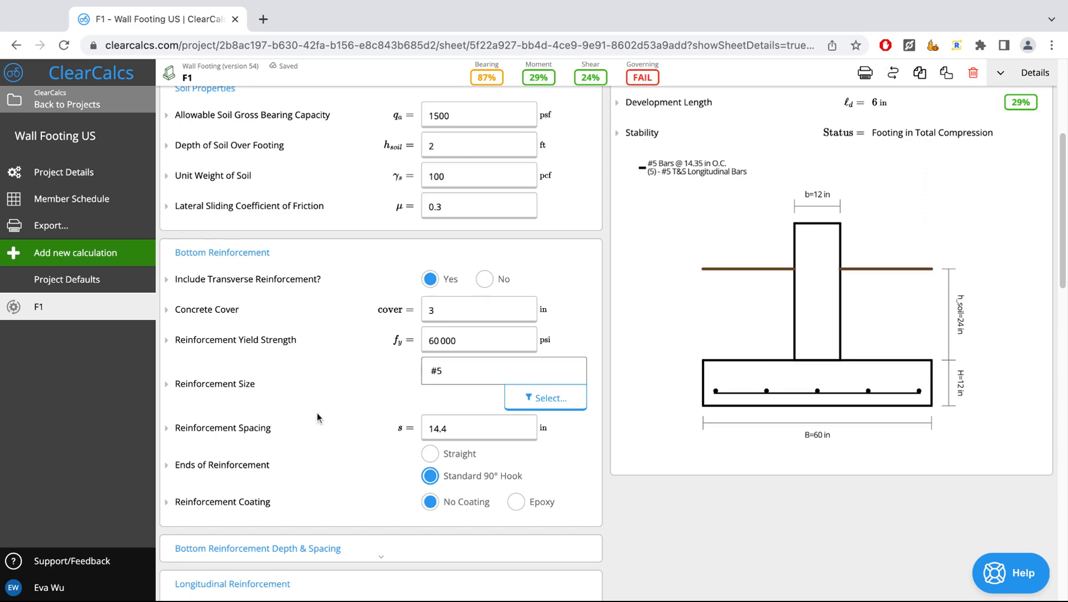
# - Expand the Bottom Reinforcement Depth & Spacing section, examine its depth and steel area results, and collapse it
pyautogui.scroll(-1, 317, 418)
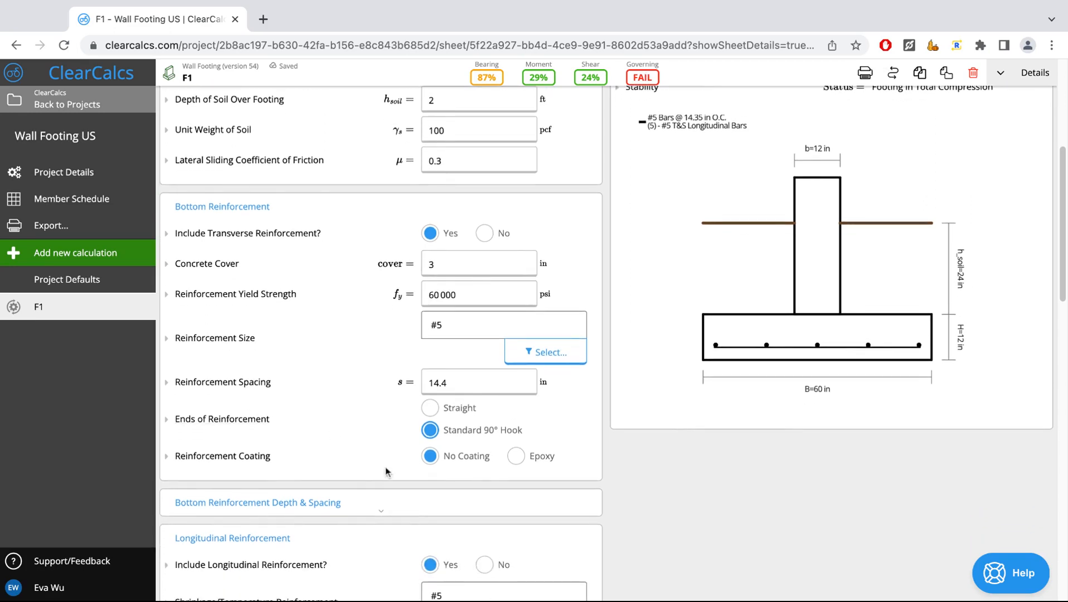
pyautogui.click(347, 508)
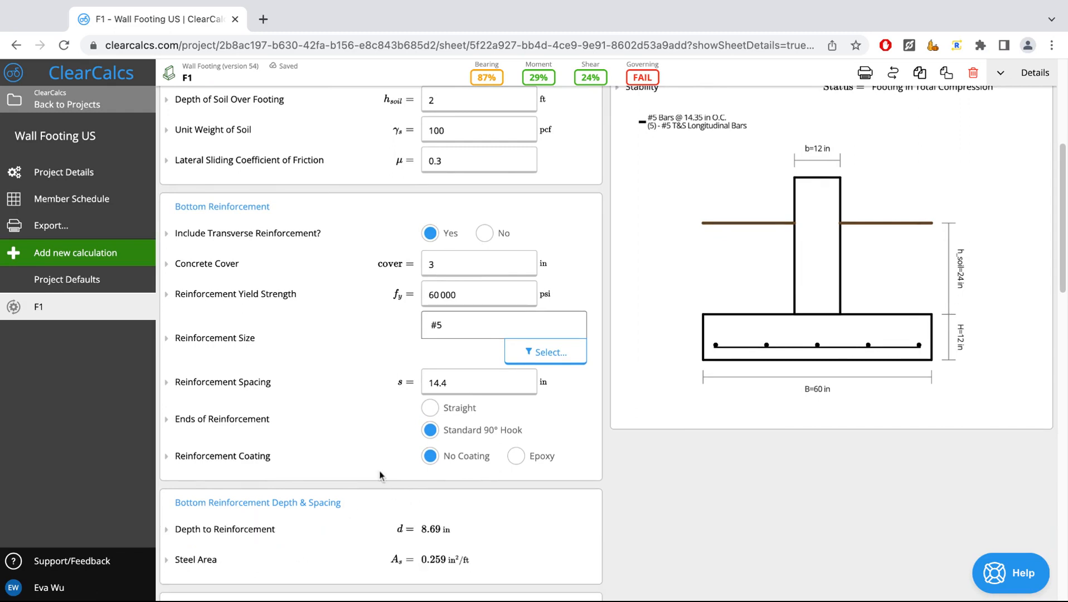
pyautogui.scroll(-2, 293, 499)
pyautogui.scroll(1, 404, 451)
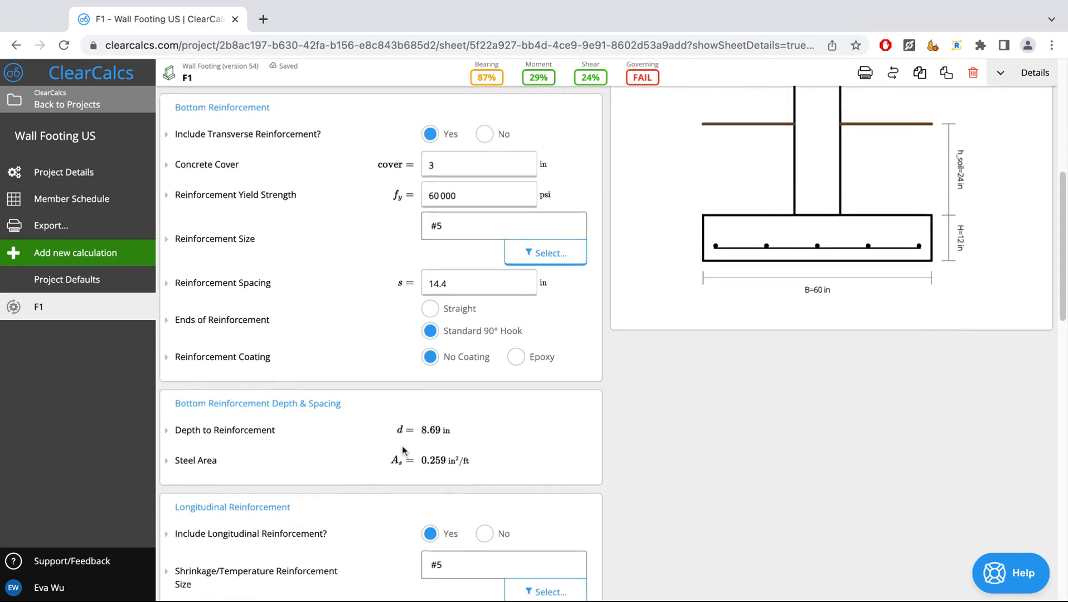
pyautogui.click(297, 465)
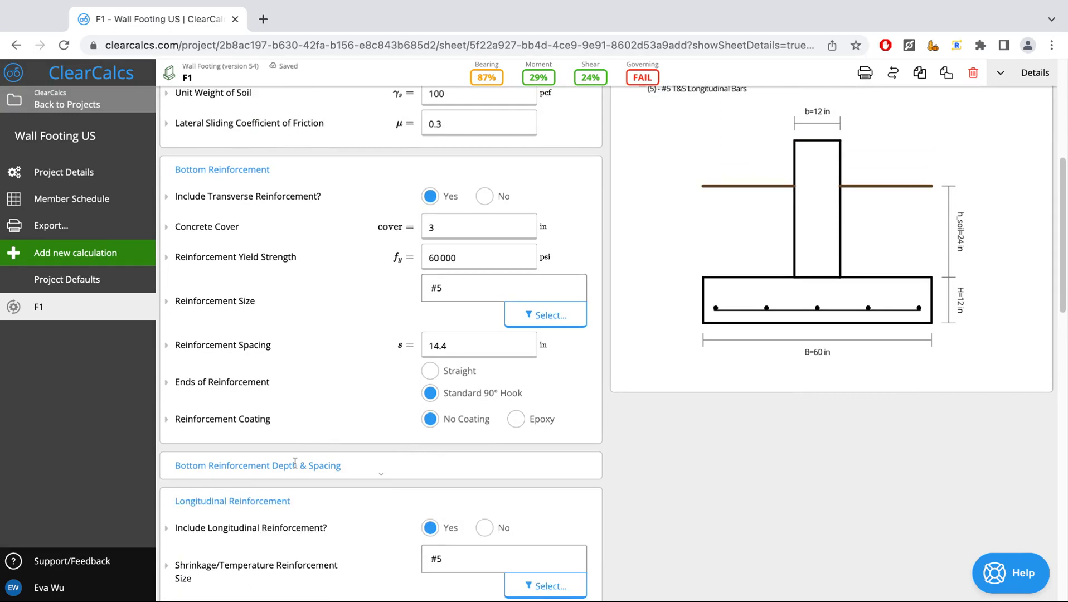
# - Examine the Longitudinal Reinforcement settings and compare them with the bars in the footing diagram
pyautogui.scroll(-2, 295, 464)
pyautogui.scroll(-1, 299, 427)
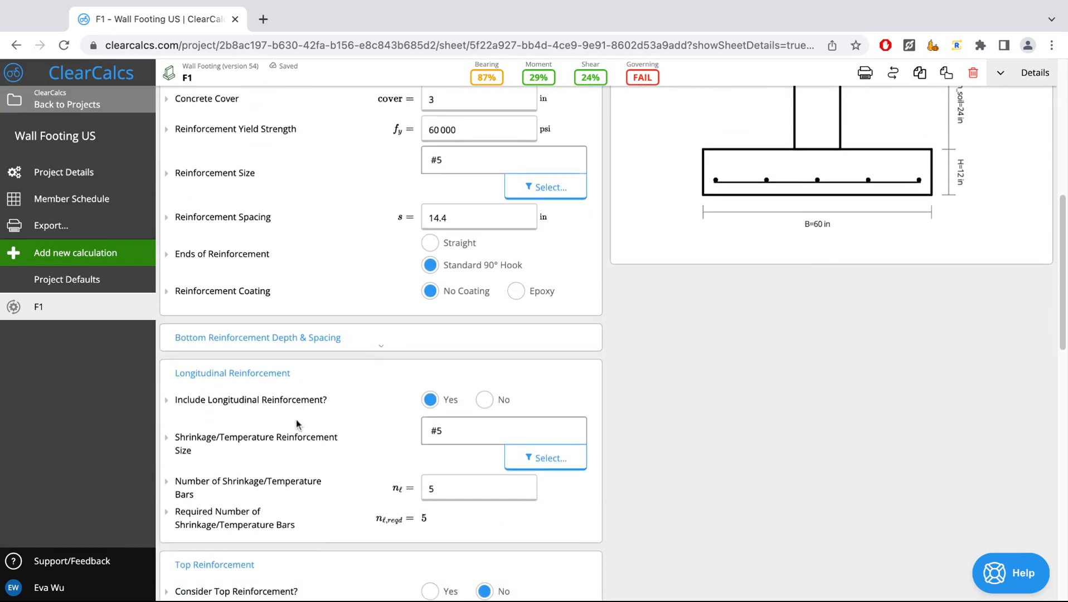
pyautogui.scroll(1, 377, 417)
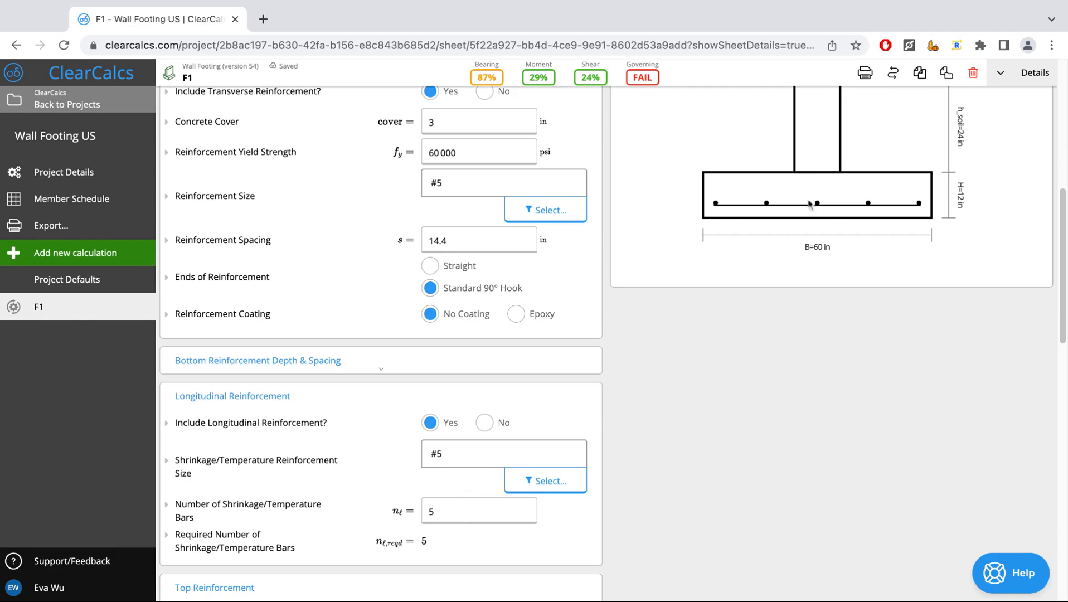
pyautogui.scroll(1, 942, 199)
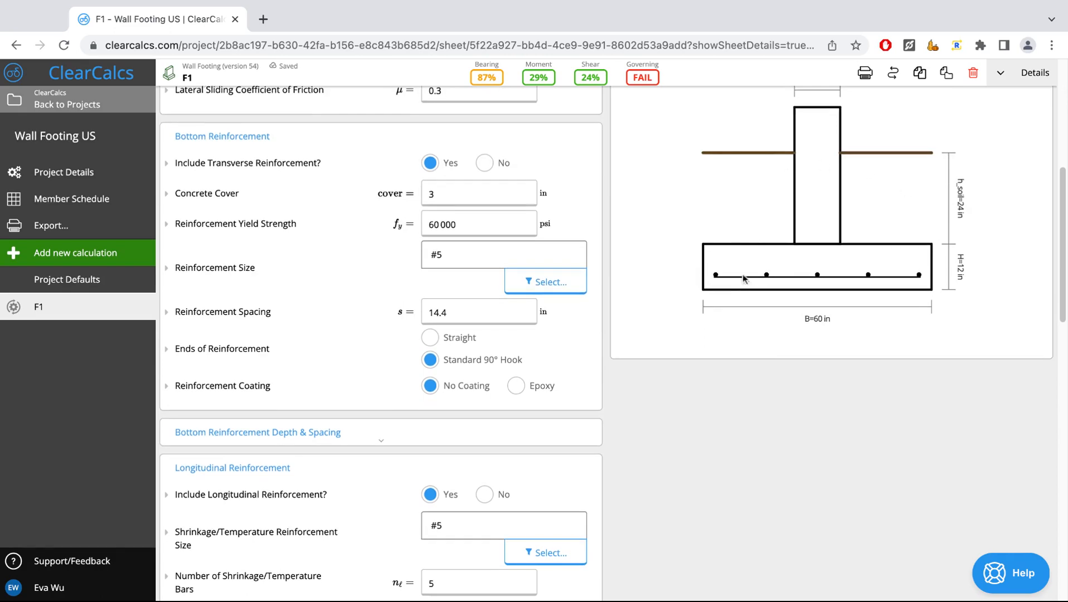
# - Try including top reinforcement, check it in the footing diagram, and turn it off again
pyautogui.scroll(-2, 563, 413)
pyautogui.scroll(-2, 562, 413)
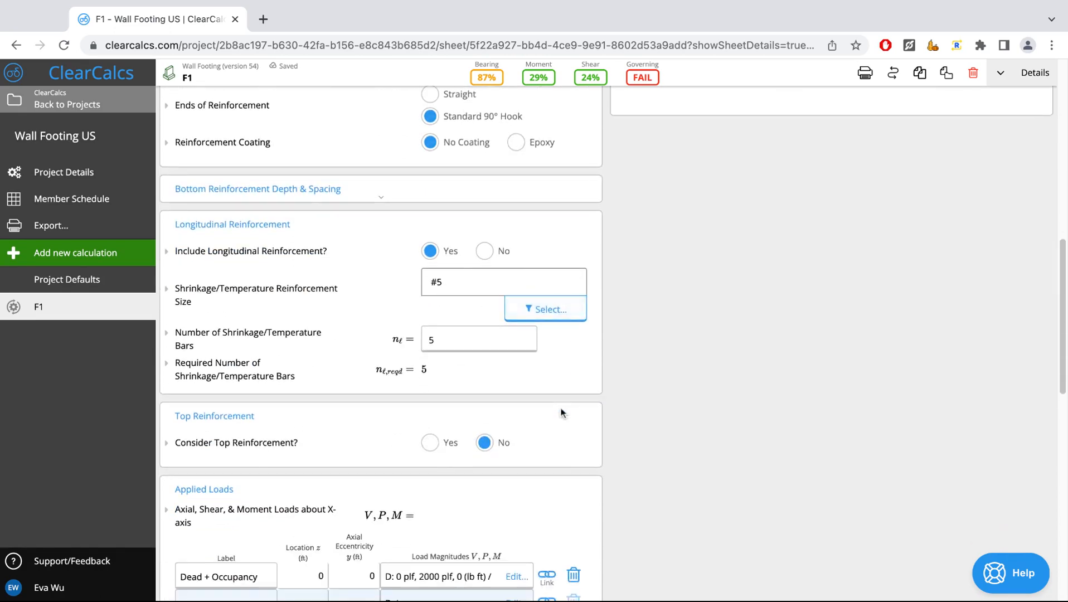
pyautogui.click(431, 444)
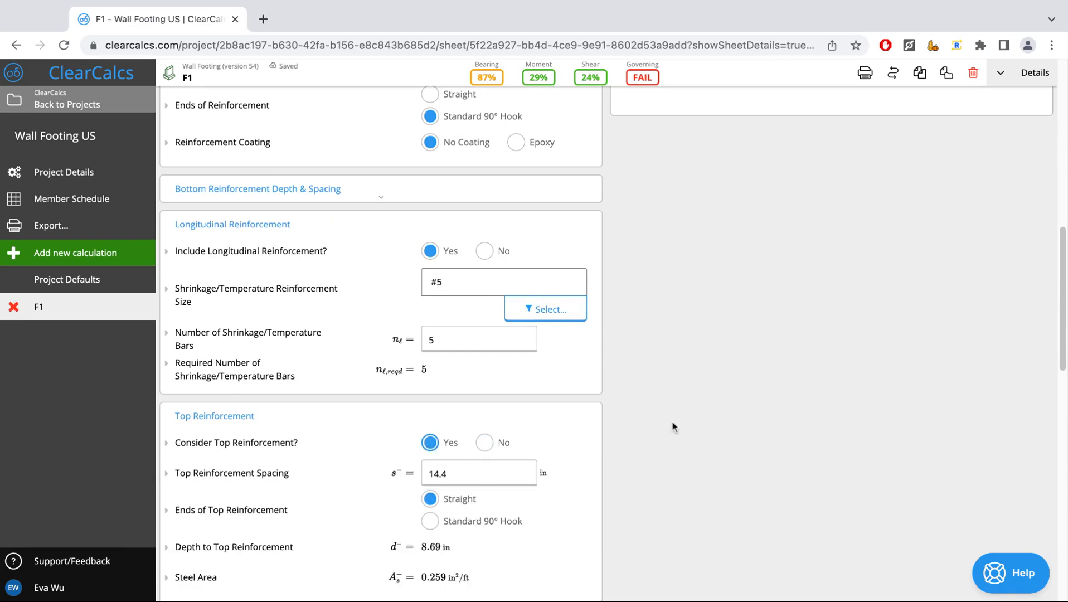
pyautogui.scroll(4, 673, 428)
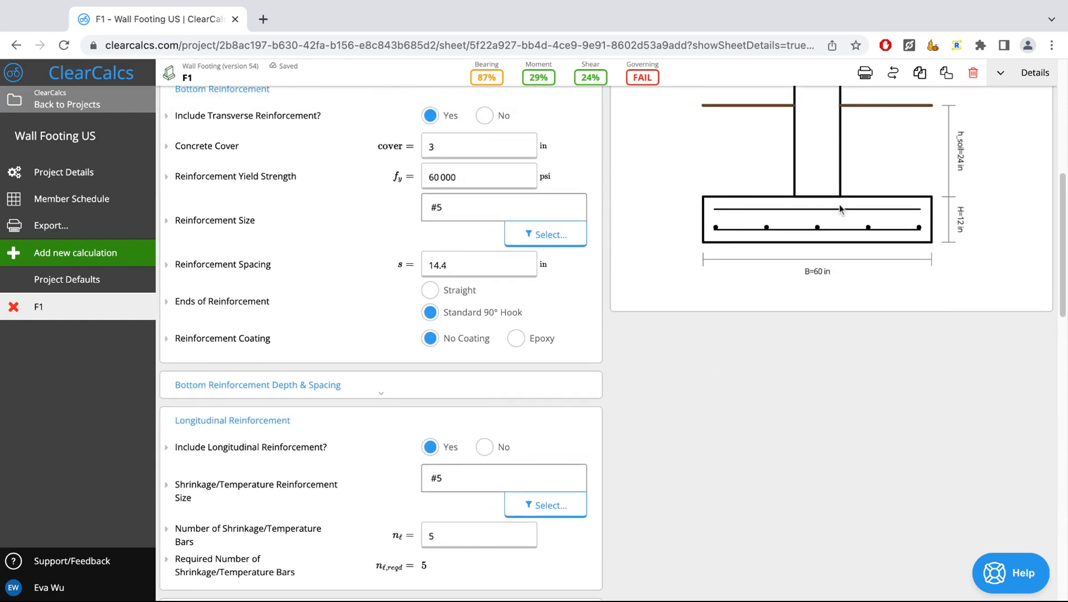
pyautogui.scroll(-2, 797, 316)
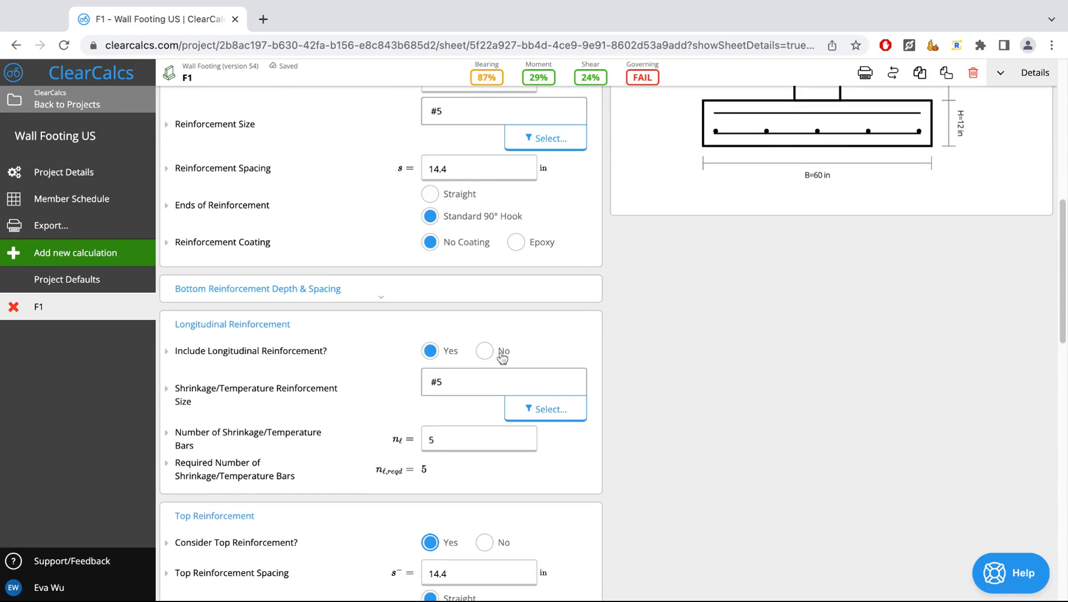
pyautogui.scroll(-3, 510, 441)
pyautogui.click(485, 405)
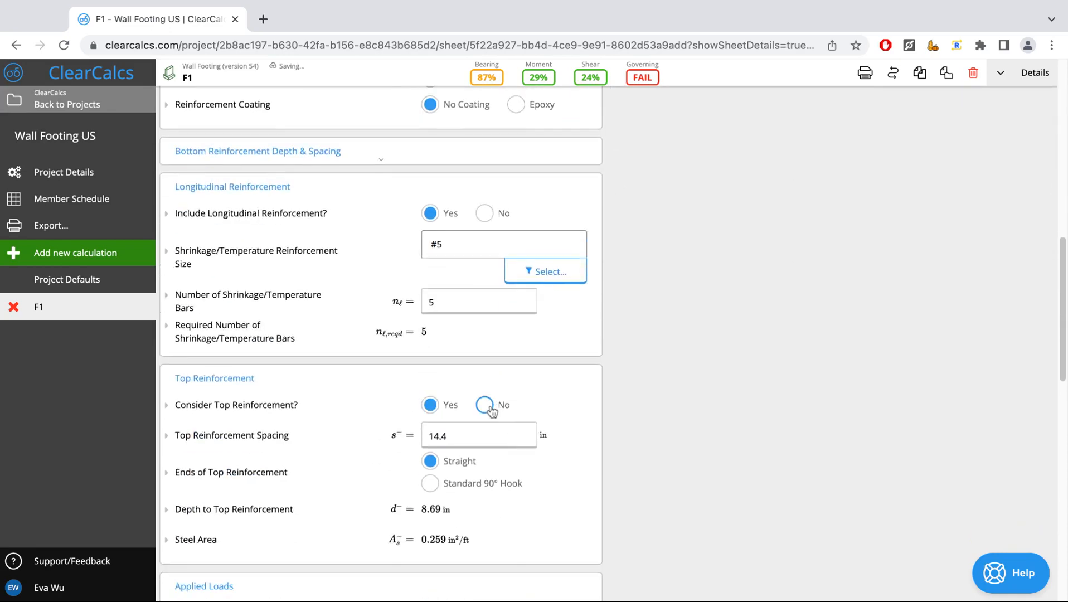
pyautogui.scroll(3, 708, 377)
pyautogui.scroll(2, 732, 217)
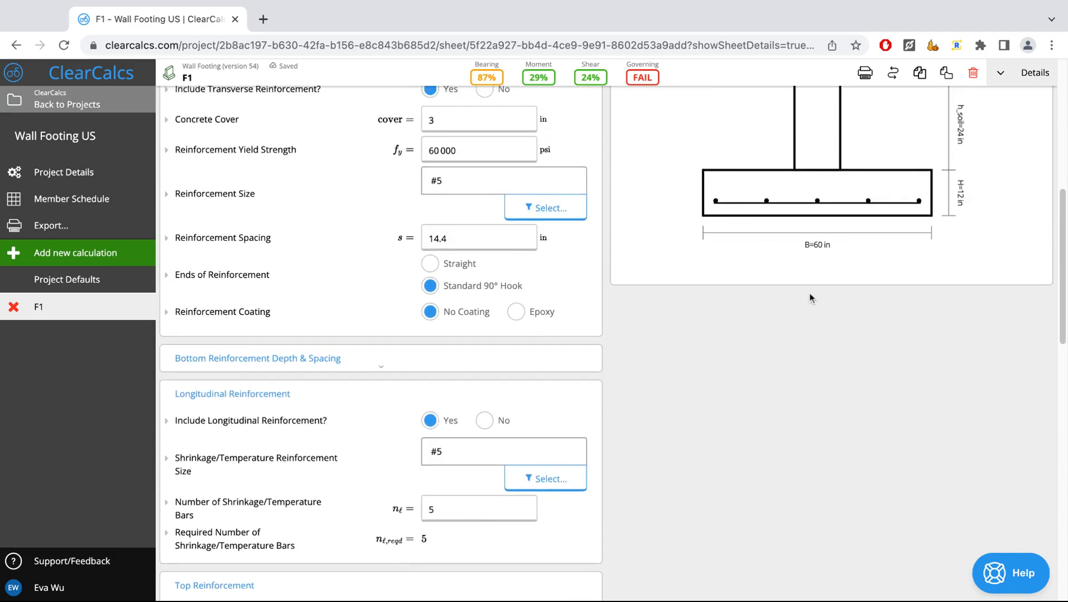
# - Set the ends of the bottom reinforcement back to Straight
pyautogui.scroll(-1, 792, 371)
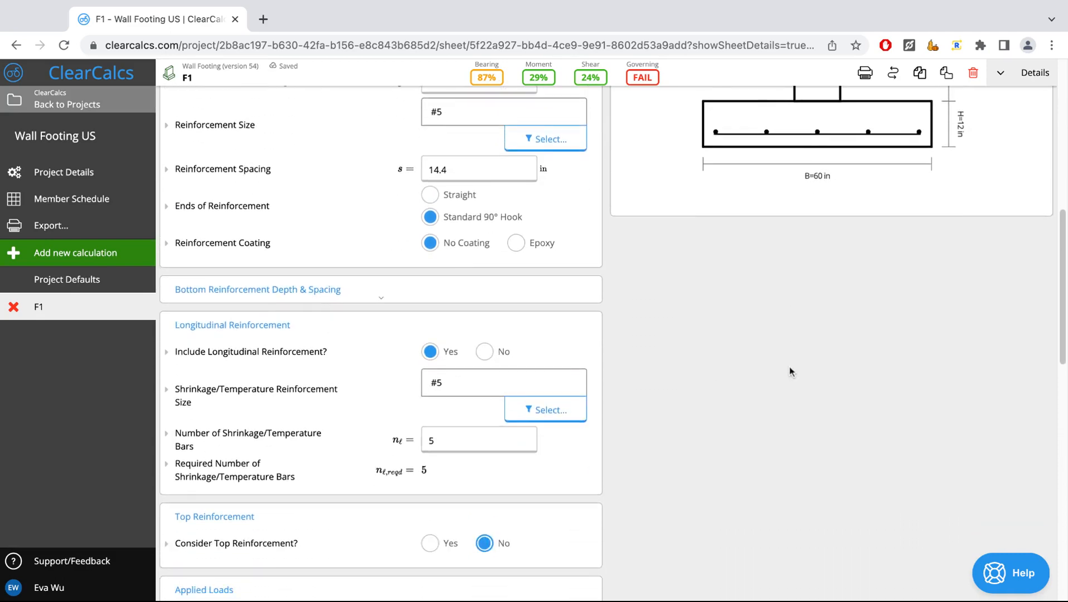
pyautogui.scroll(-4, 791, 370)
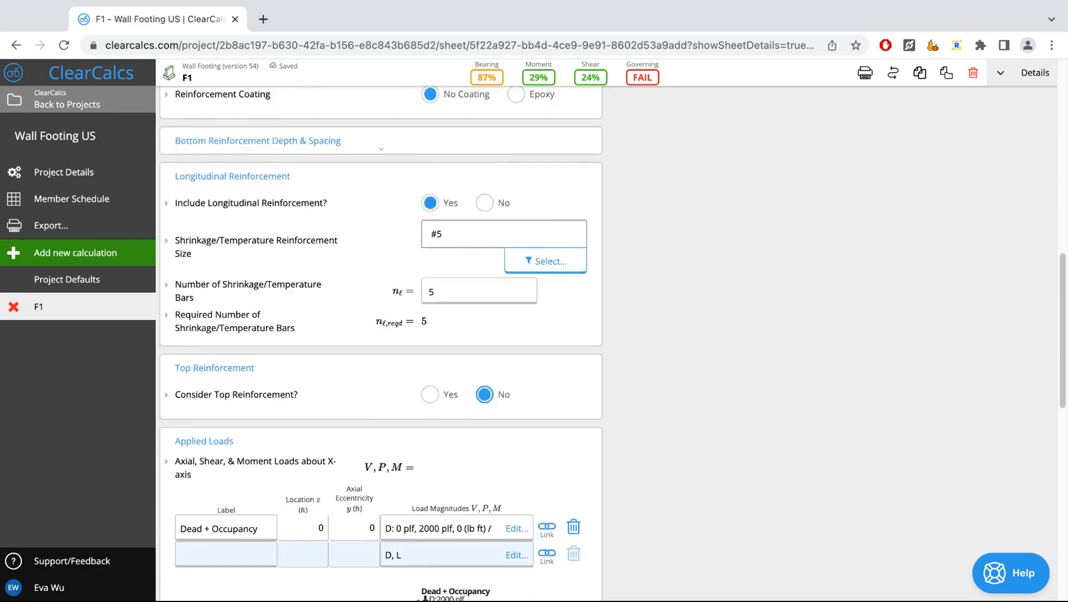
pyautogui.scroll(-1, 678, 373)
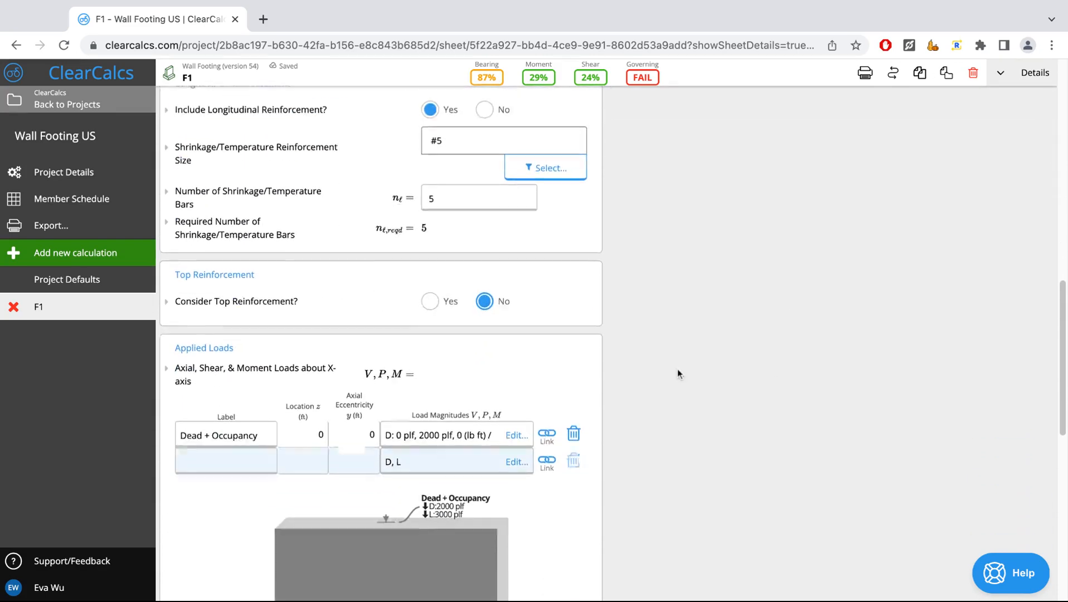
pyautogui.scroll(-1, 369, 307)
pyautogui.scroll(5, 369, 306)
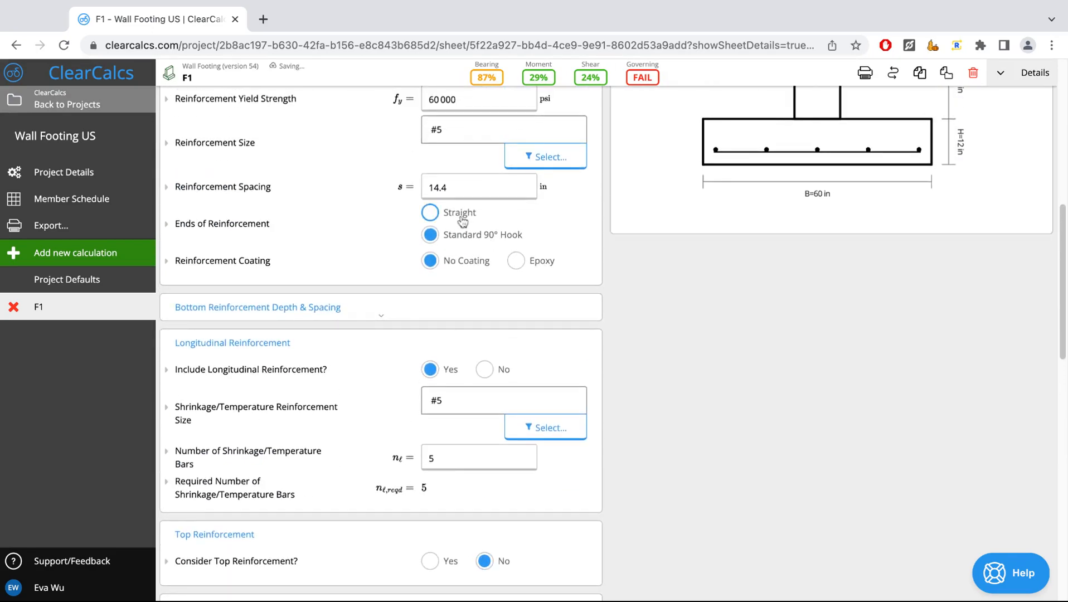
pyautogui.click(430, 213)
# - Open the load magnitudes of the Dead + Occupancy load, review the dead and live load rows, and close them
pyautogui.scroll(-4, 704, 436)
pyautogui.scroll(-5, 704, 435)
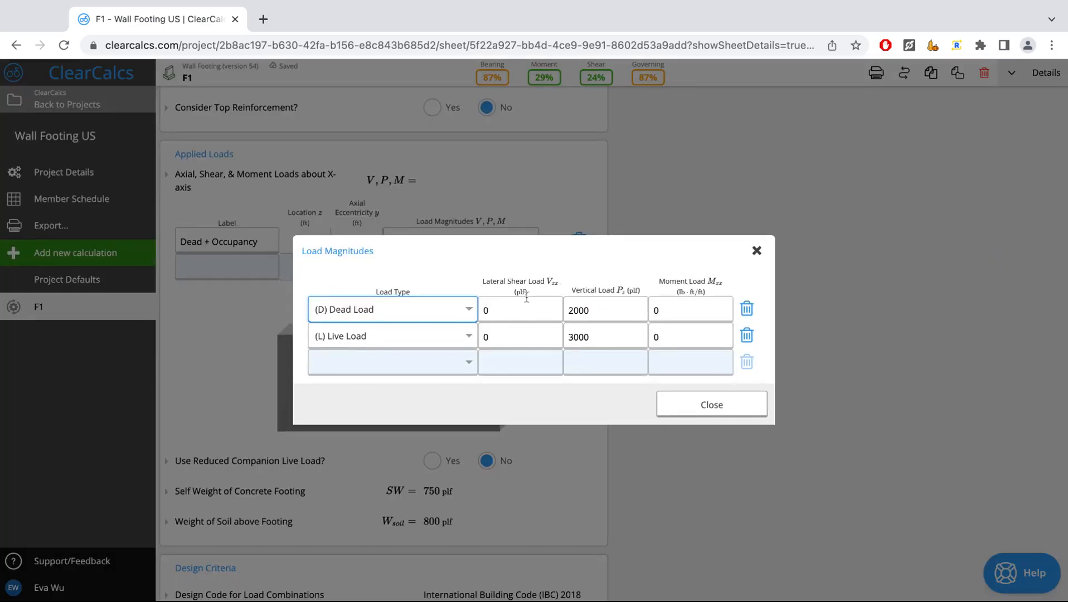
pyautogui.click(695, 406)
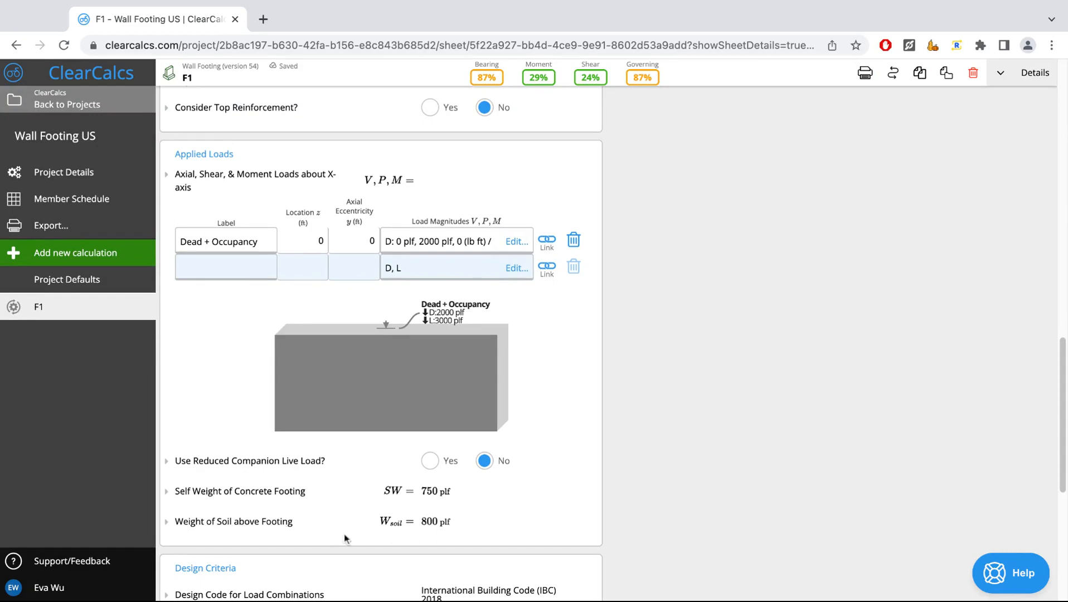
# - Check the footing diagram and examine the applied load settings and Design Criteria
pyautogui.scroll(10, 688, 469)
pyautogui.scroll(1, 687, 468)
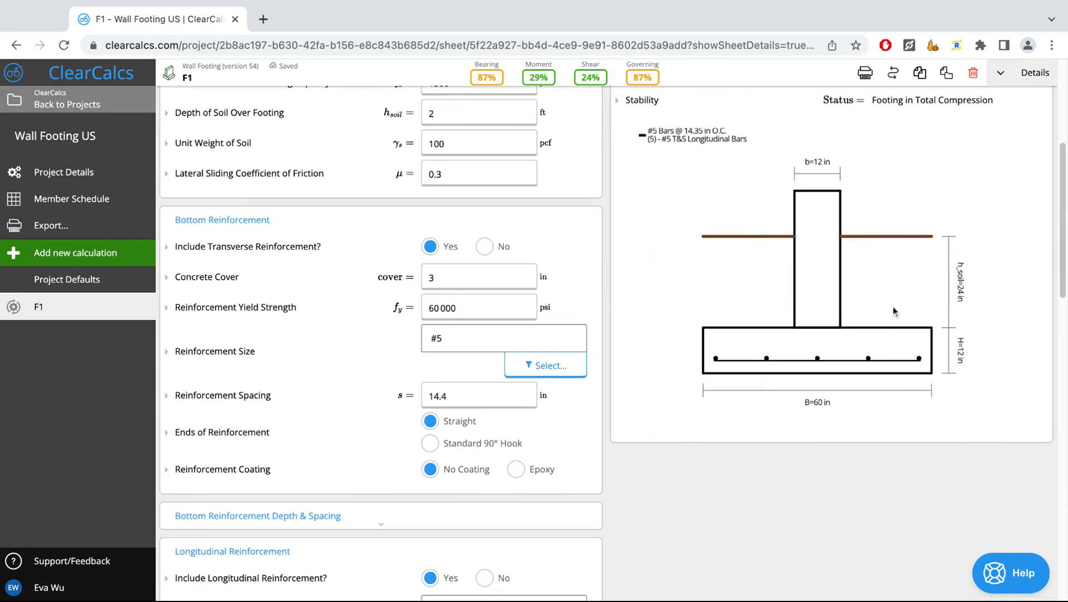
pyautogui.scroll(-3, 620, 435)
pyautogui.scroll(-12, 621, 435)
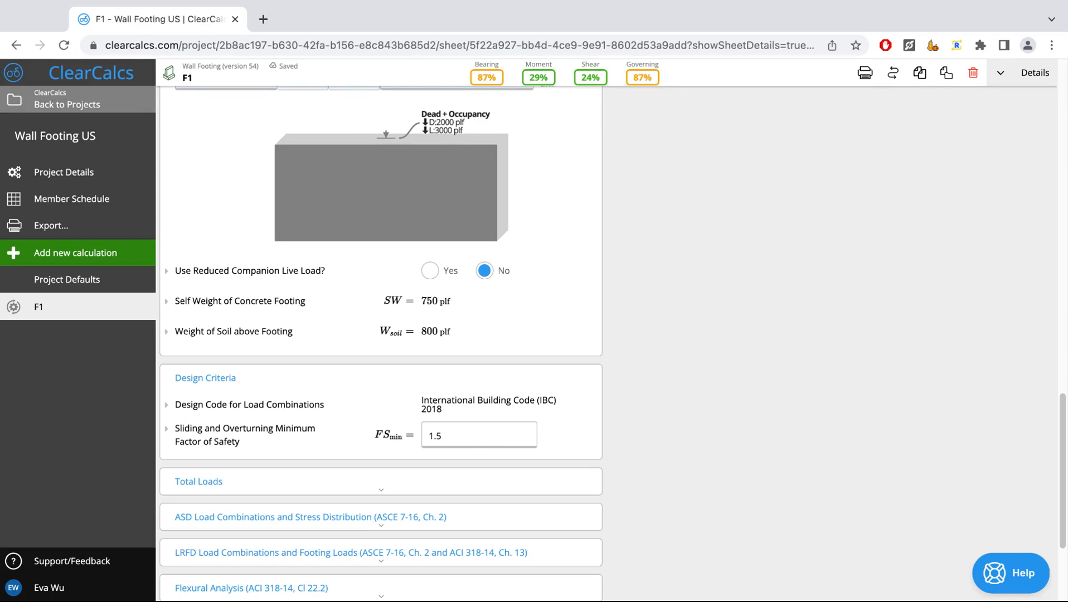
# - Expand the ASD and LRFD load combination sections one after the other, review their tables, and collapse each again
pyautogui.scroll(-3, 676, 338)
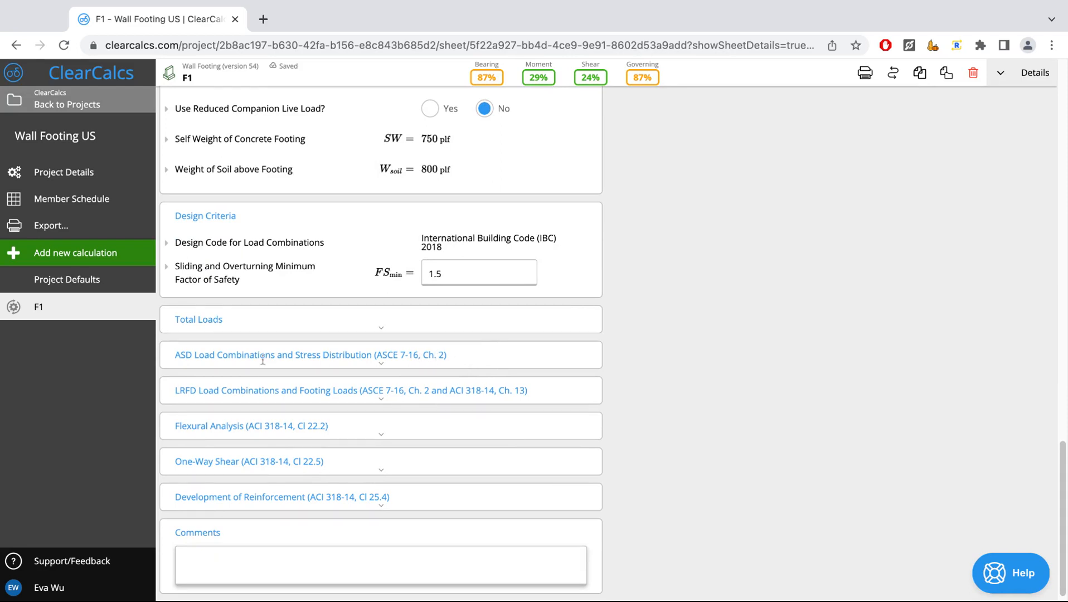
pyautogui.click(407, 353)
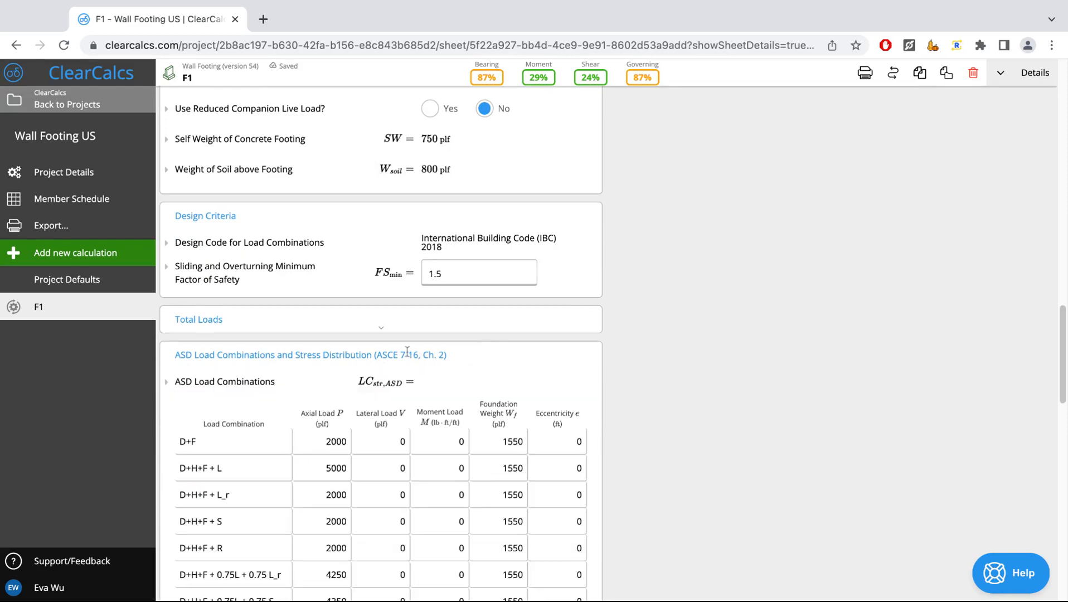
pyautogui.click(473, 361)
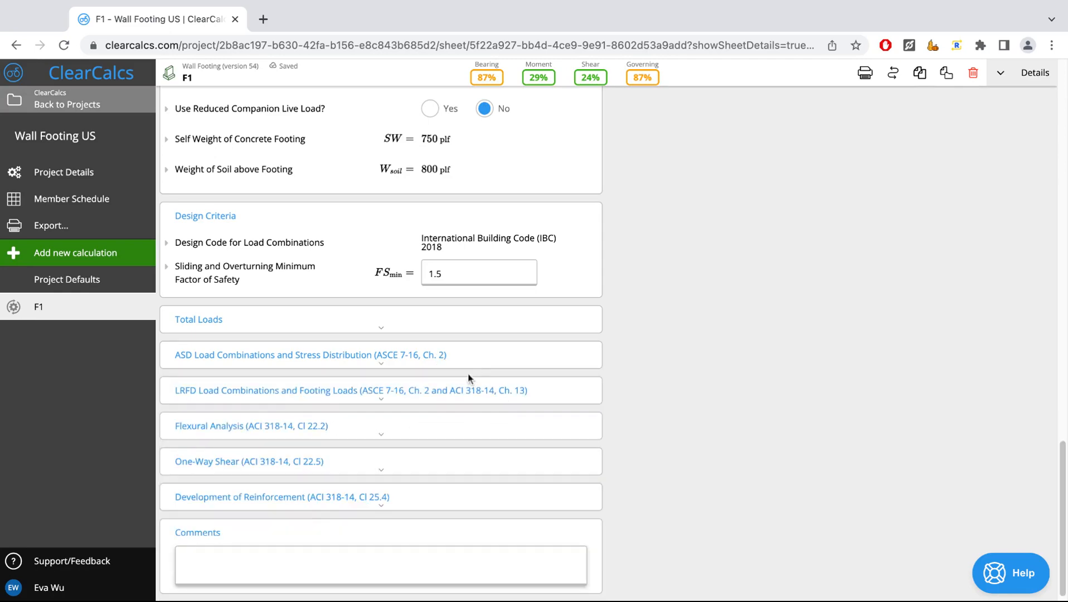
pyautogui.click(469, 385)
pyautogui.scroll(-3, 465, 389)
pyautogui.scroll(1, 465, 389)
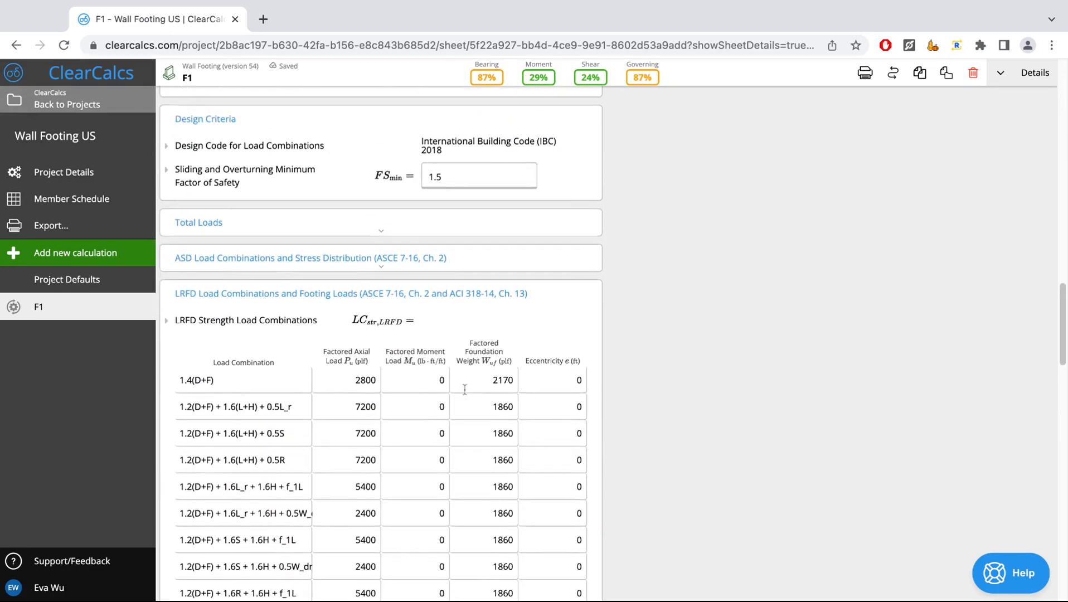
pyautogui.click(476, 294)
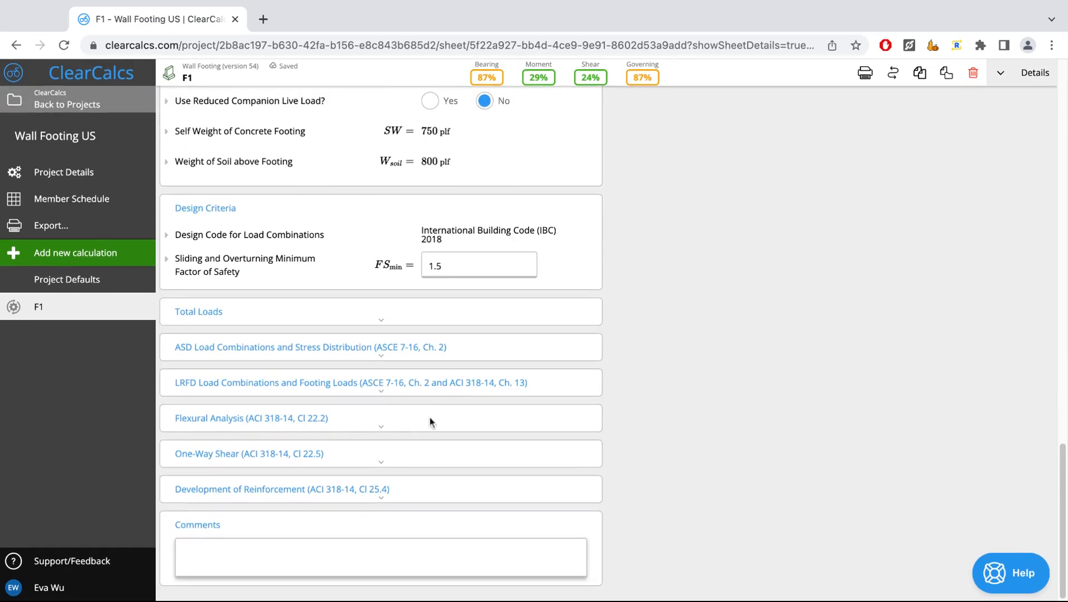
# - Expand the Flexural Analysis section, review its strain, resistance factor and moment results, and collapse it
pyautogui.click(300, 430)
pyautogui.scroll(-2, 301, 429)
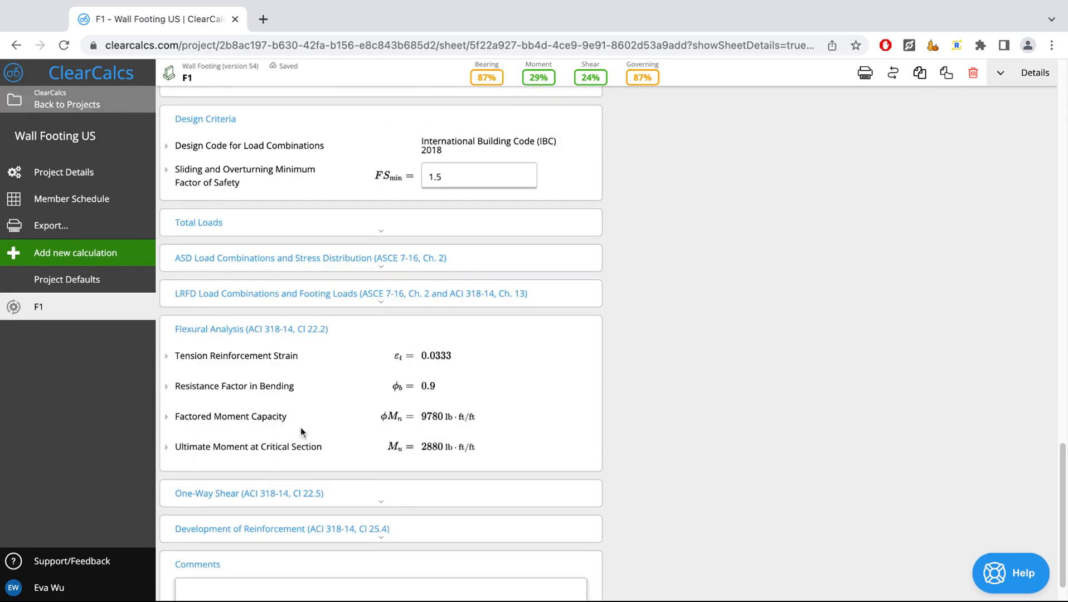
pyautogui.click(315, 311)
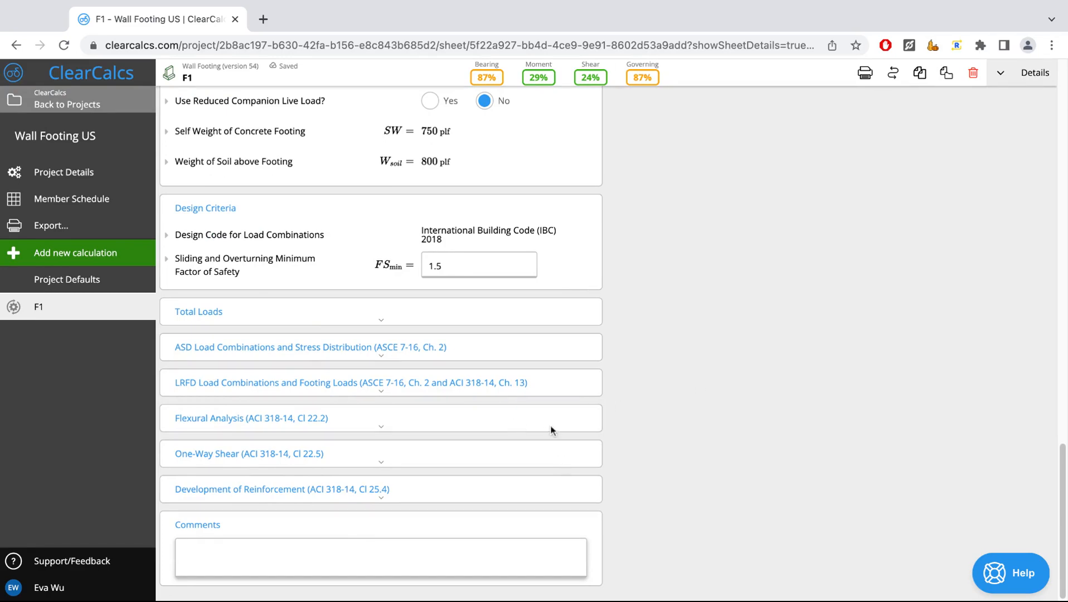
# - Return to the Summary results, examine the description, equation and check behind the Stability status, and close those details
pyautogui.scroll(15, 733, 453)
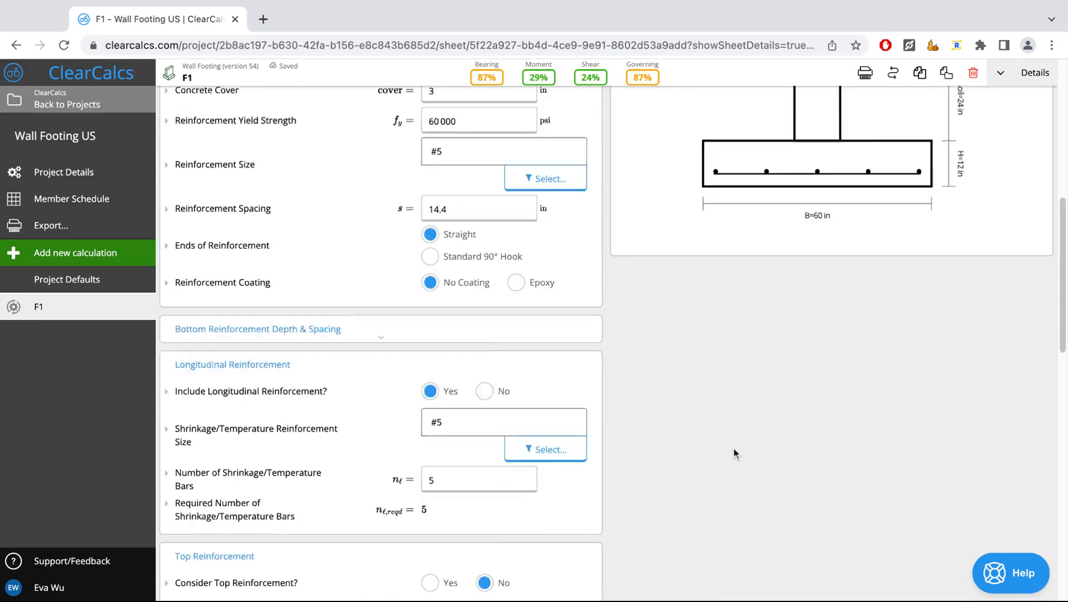
pyautogui.scroll(8, 734, 453)
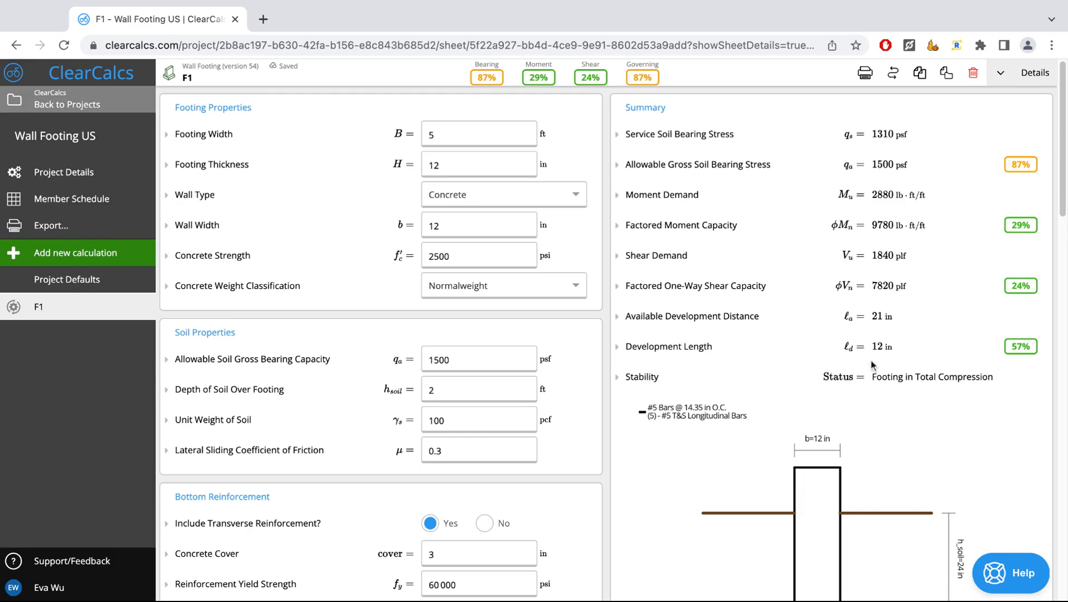
pyautogui.click(640, 376)
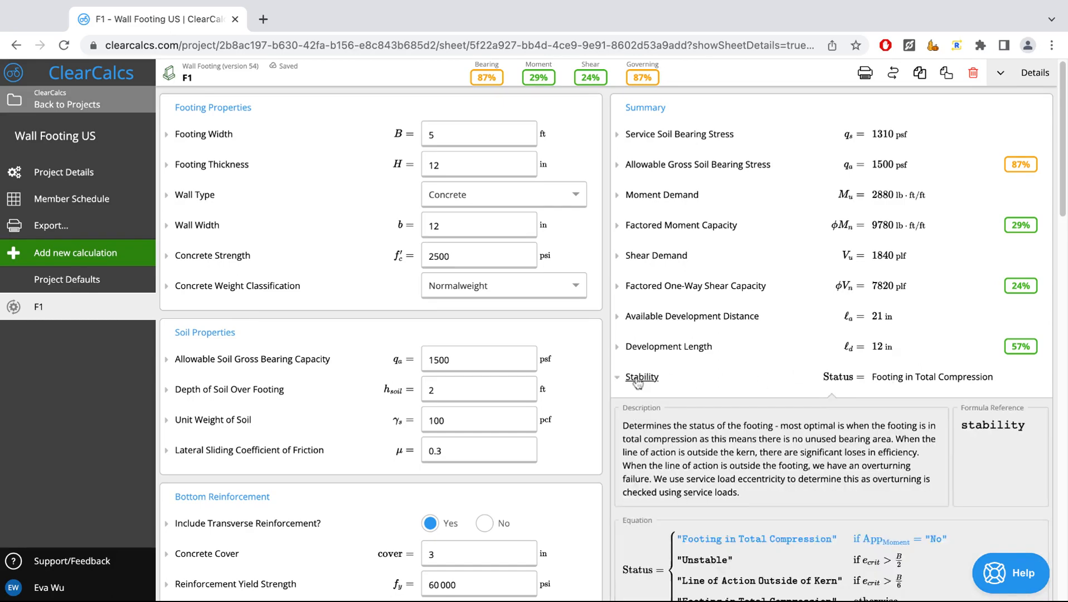
pyautogui.scroll(-1, 714, 460)
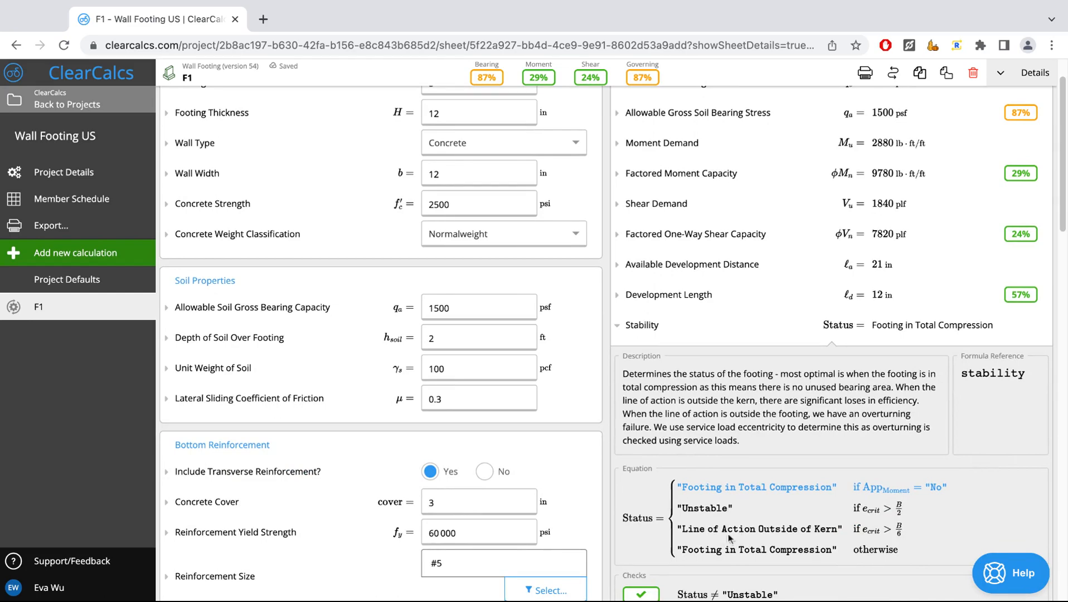
pyautogui.scroll(-1, 781, 532)
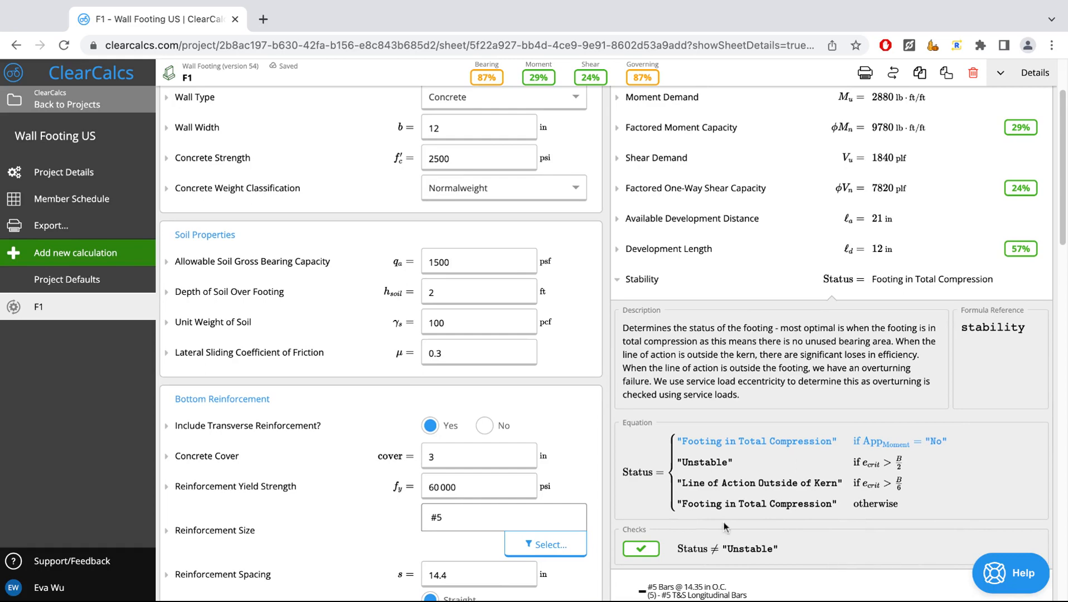
pyautogui.click(644, 280)
pyautogui.scroll(2, 658, 287)
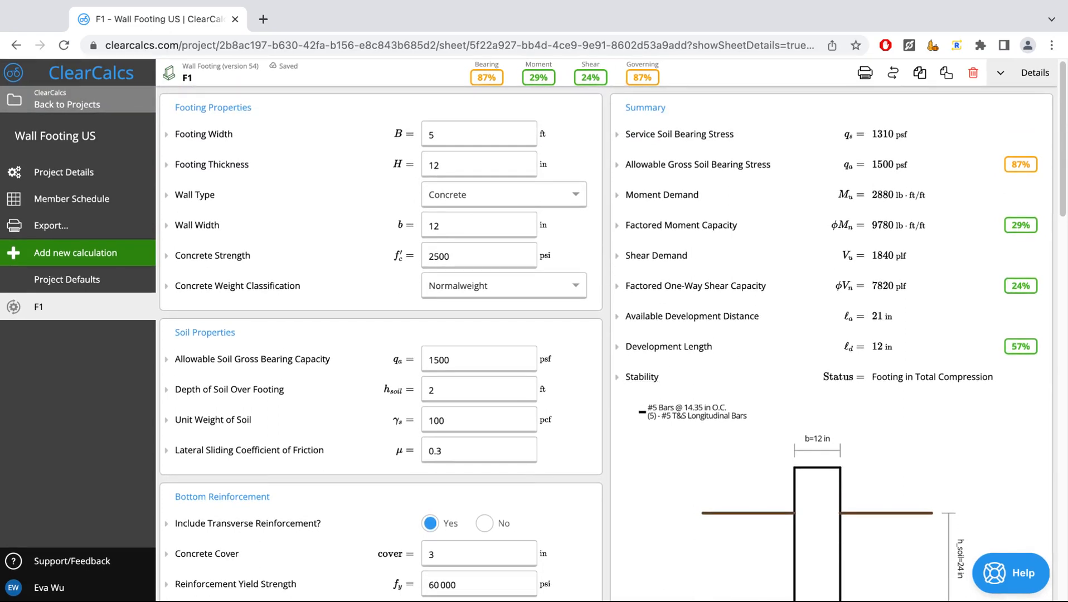
pyautogui.scroll(-1, 612, 332)
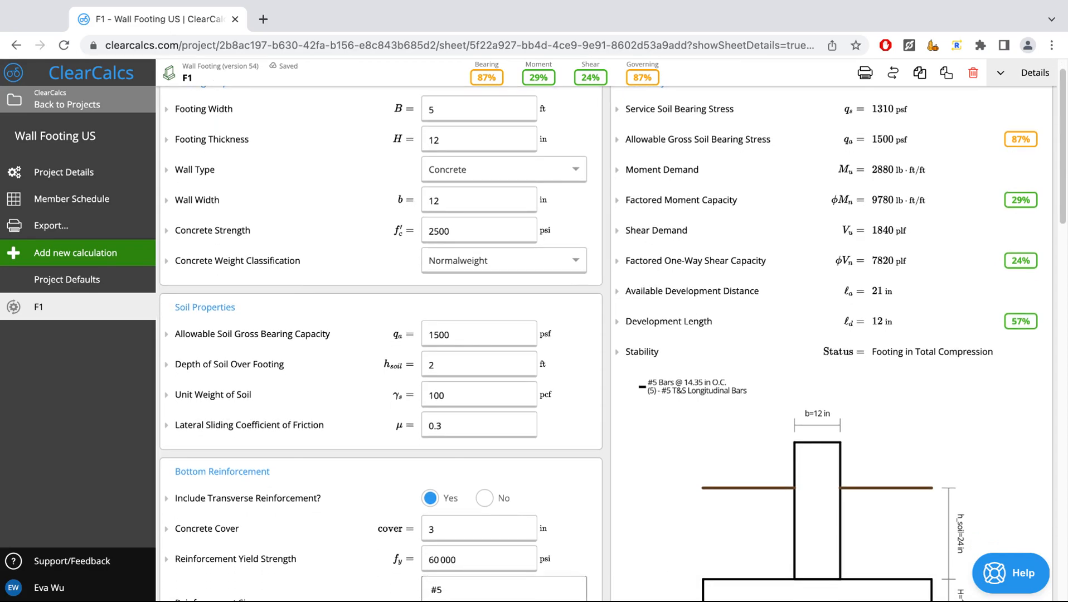
pyautogui.scroll(1, 612, 332)
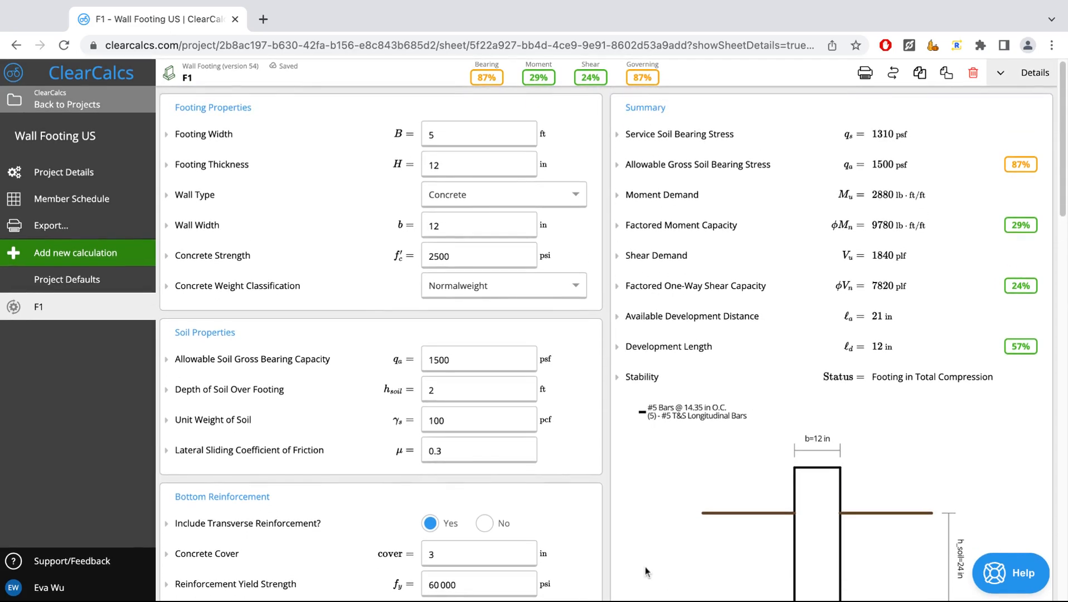